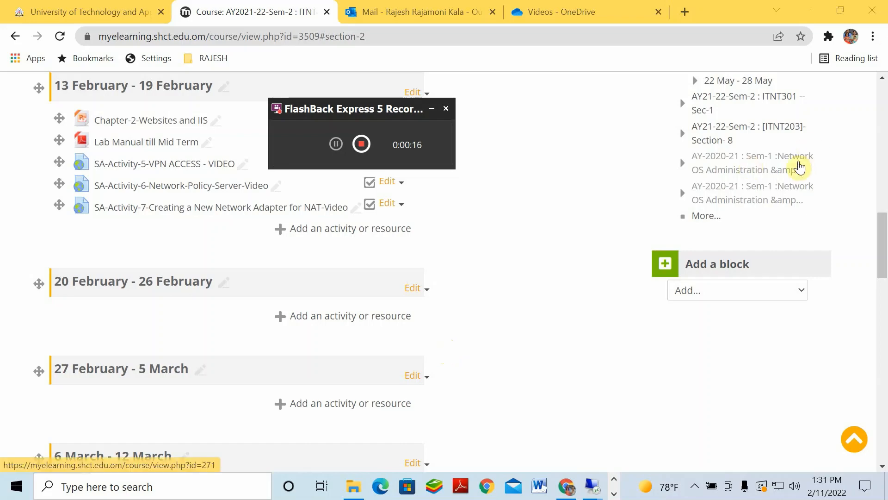
Switch to the Remote Desktop session and start the Routing and Remote Access setup wizard for SHCT-DC (local)
{"action": "mouse_move", "coordinate": [592, 486]}
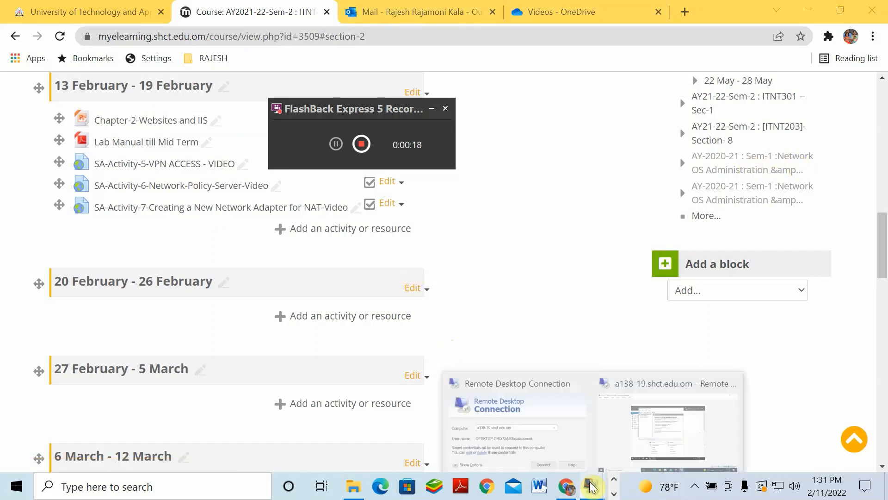
{"action": "left_click", "coordinate": [630, 380]}
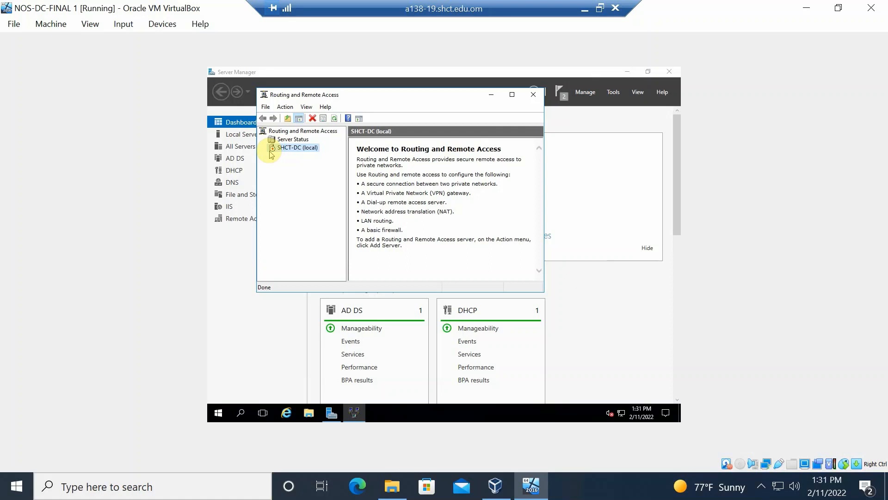
{"action": "right_click", "coordinate": [297, 151]}
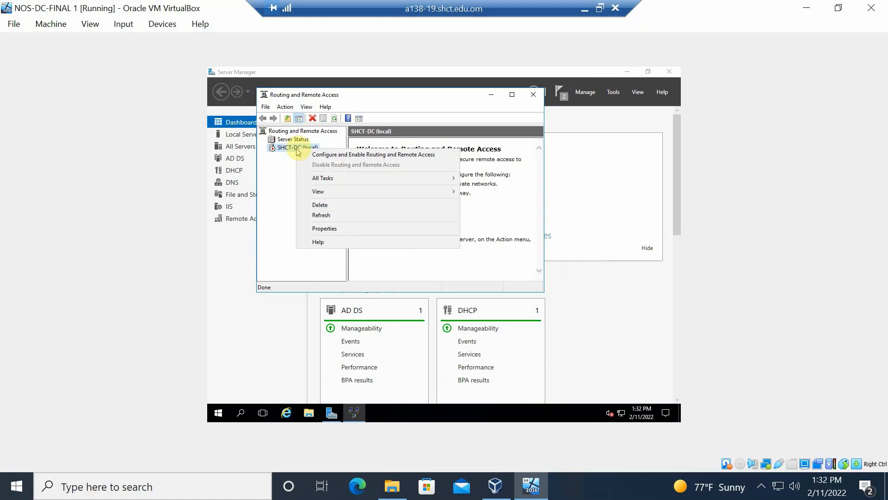
{"action": "left_click", "coordinate": [322, 155]}
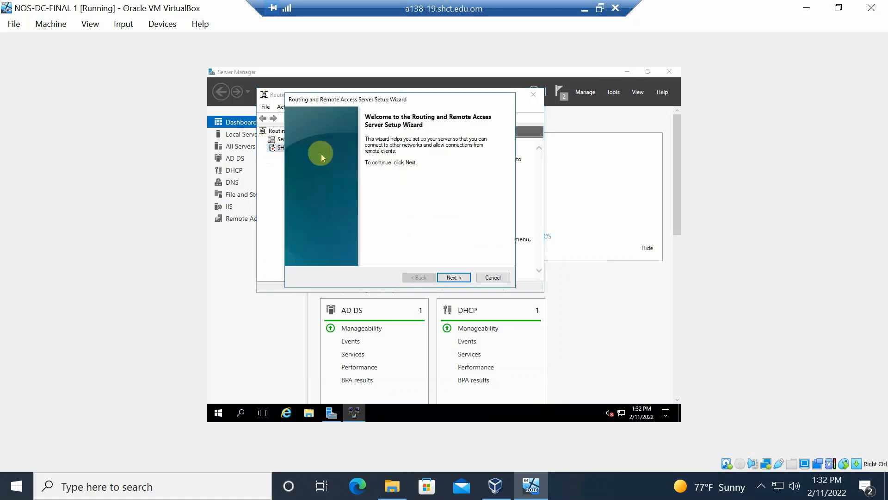
{"action": "left_click", "coordinate": [452, 278]}
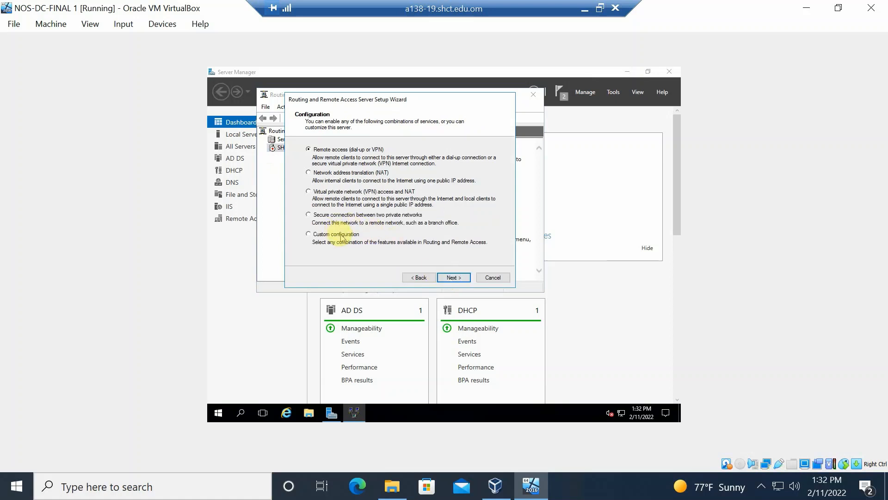
Configure the server for network address translation (NAT) with Ethernet 2 as the public Internet interface and complete the wizard
{"action": "left_click", "coordinate": [350, 174]}
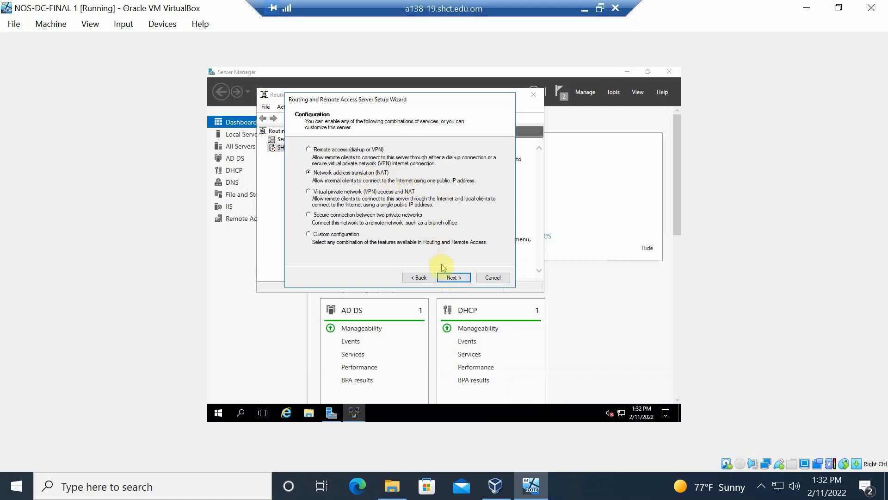
{"action": "left_click", "coordinate": [447, 276]}
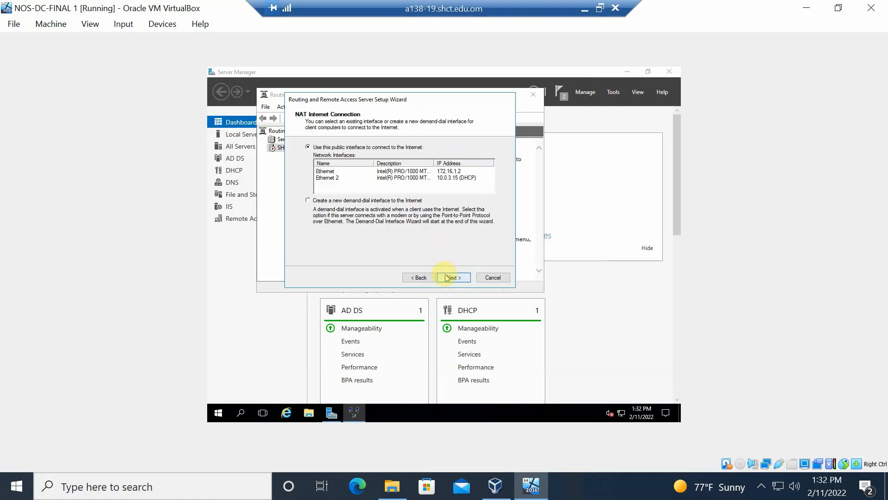
{"action": "left_click", "coordinate": [401, 178]}
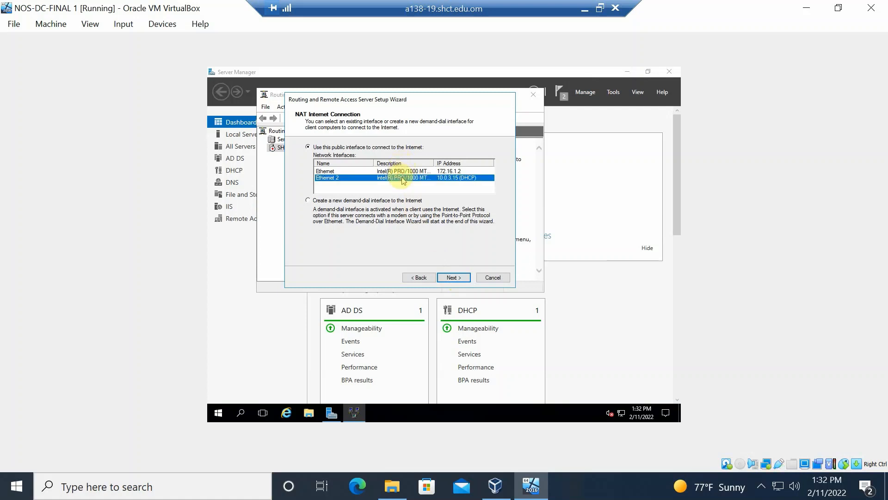
{"action": "left_click", "coordinate": [453, 278]}
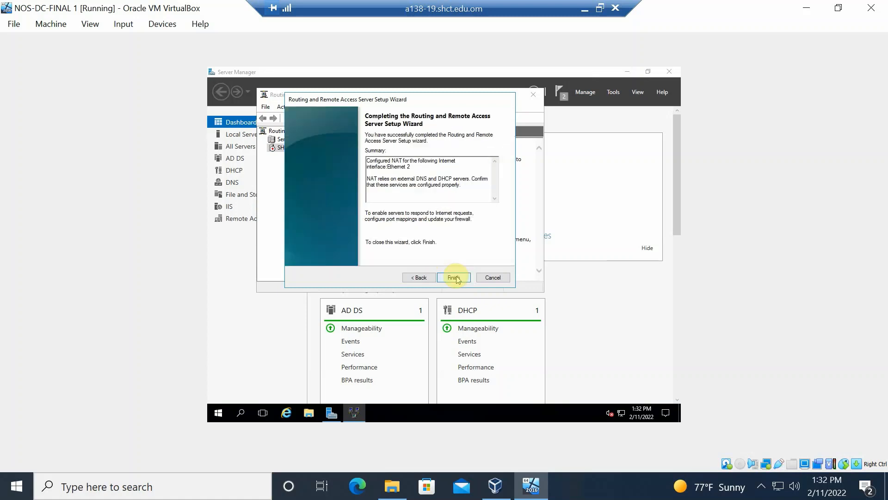
{"action": "left_click", "coordinate": [457, 278]}
{"action": "left_click", "coordinate": [456, 278]}
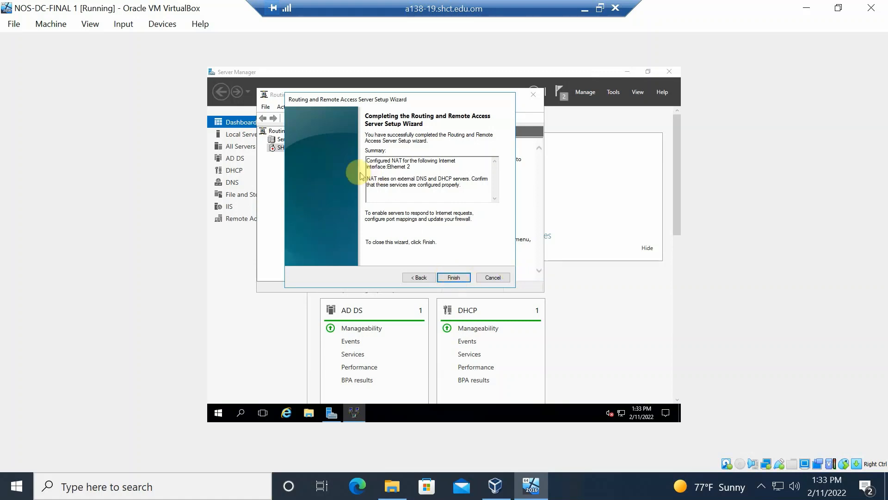
{"action": "left_click", "coordinate": [454, 276]}
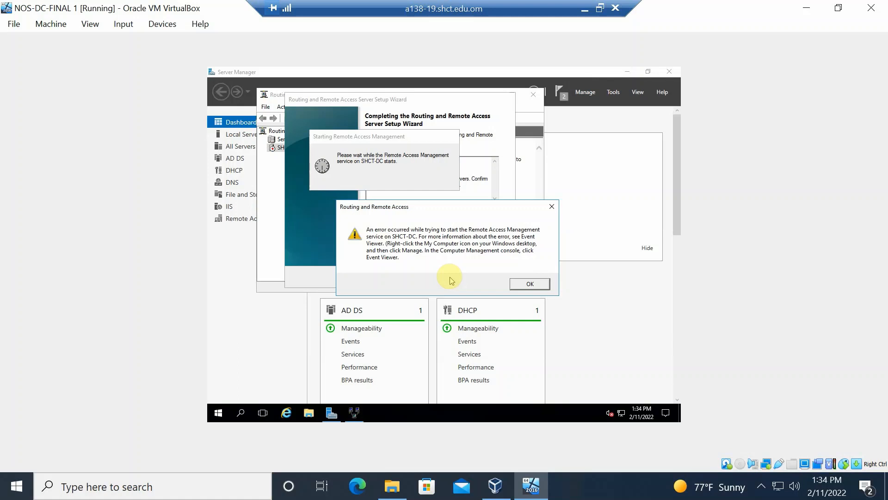
{"action": "left_click", "coordinate": [531, 284]}
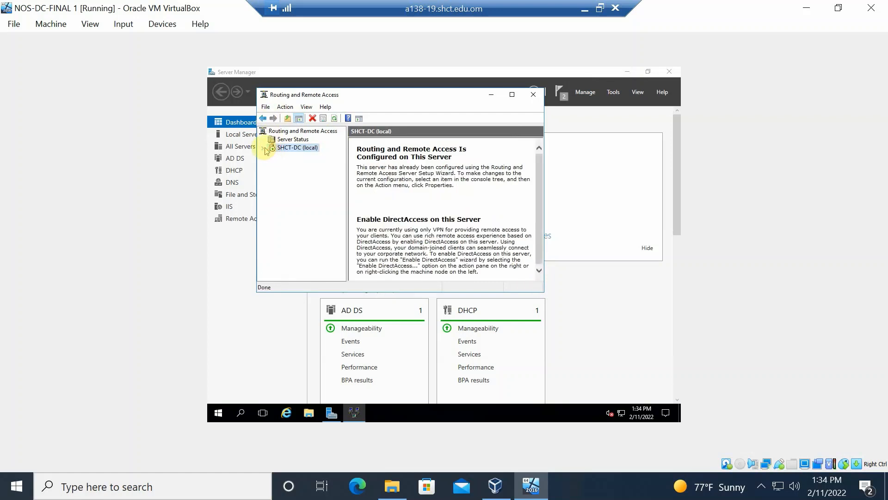
Review the NAT properties of the Ethernet 2 interface under the IPv4 node of SHCT-DC
{"action": "left_click", "coordinate": [262, 148]}
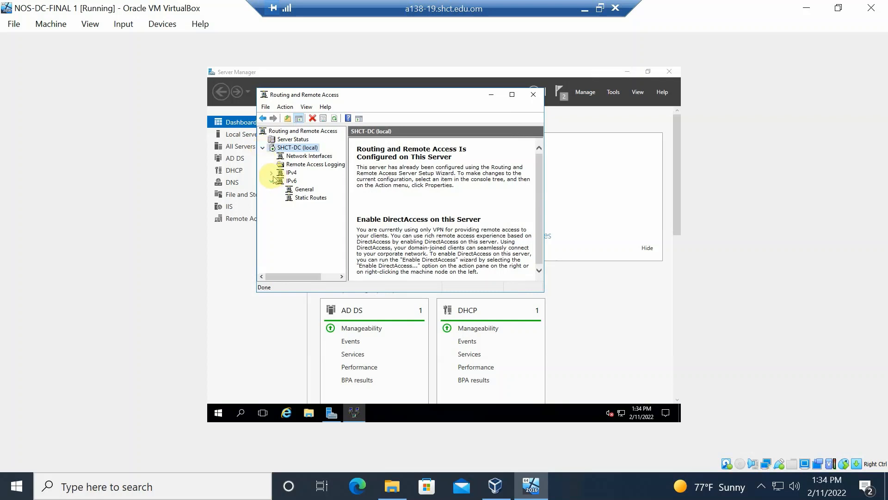
{"action": "left_click", "coordinate": [272, 173]}
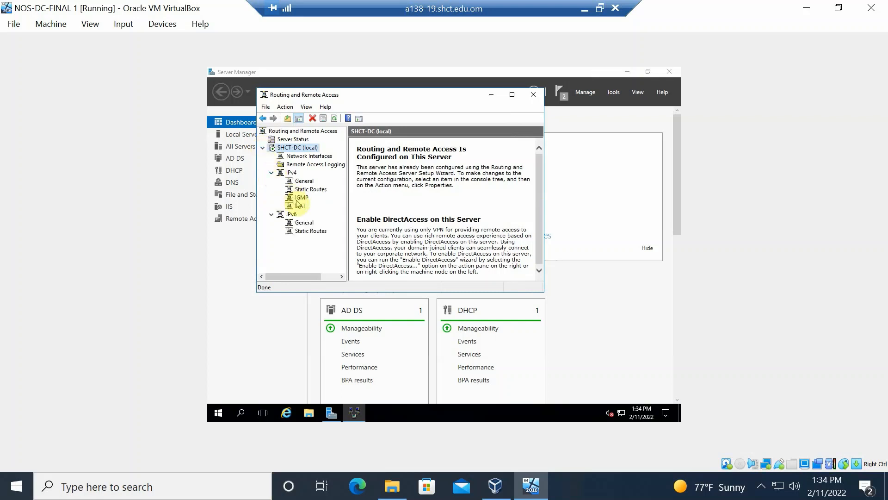
{"action": "left_click", "coordinate": [299, 206]}
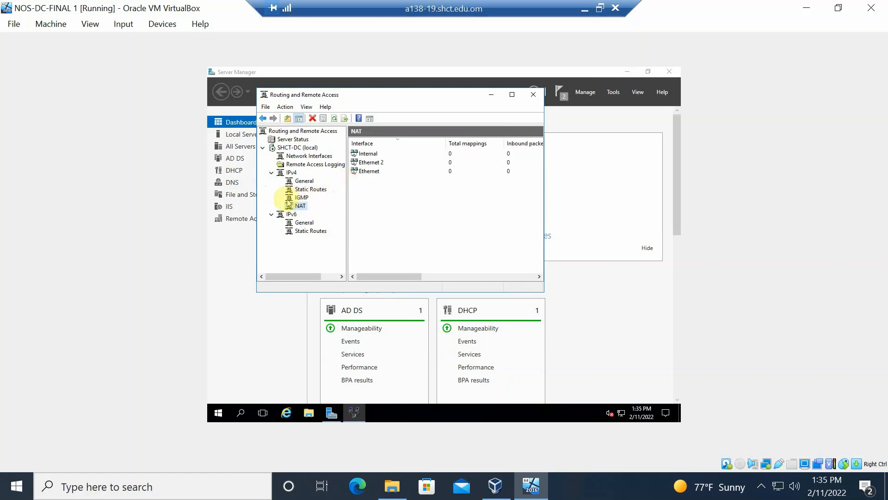
{"action": "left_click", "coordinate": [364, 163]}
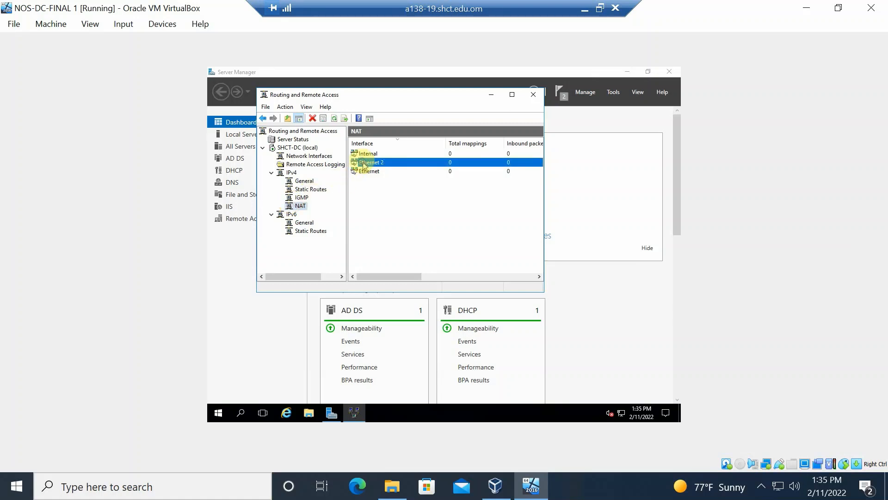
{"action": "right_click", "coordinate": [363, 162]}
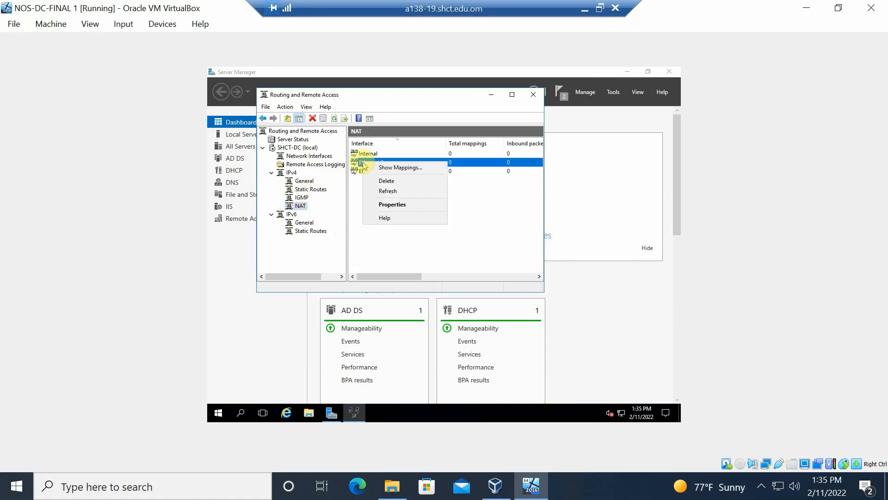
{"action": "left_click", "coordinate": [383, 204]}
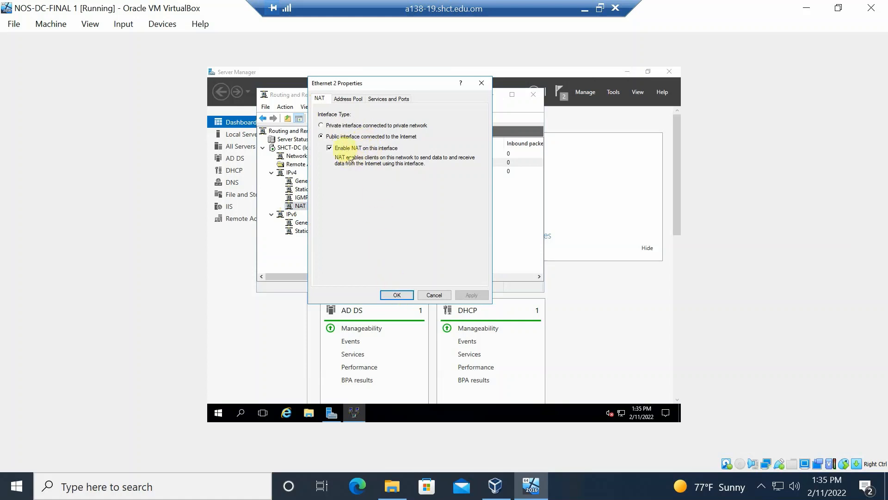
{"action": "left_click", "coordinate": [396, 295]}
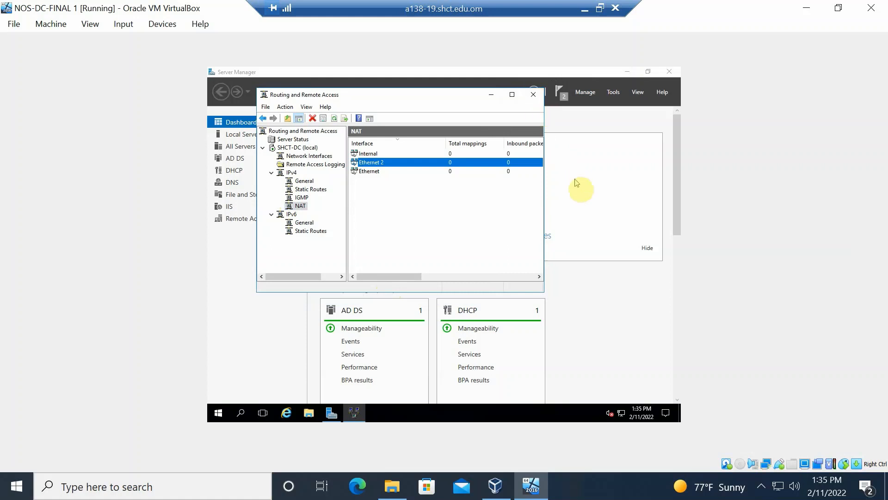
{"action": "left_click", "coordinate": [264, 485]}
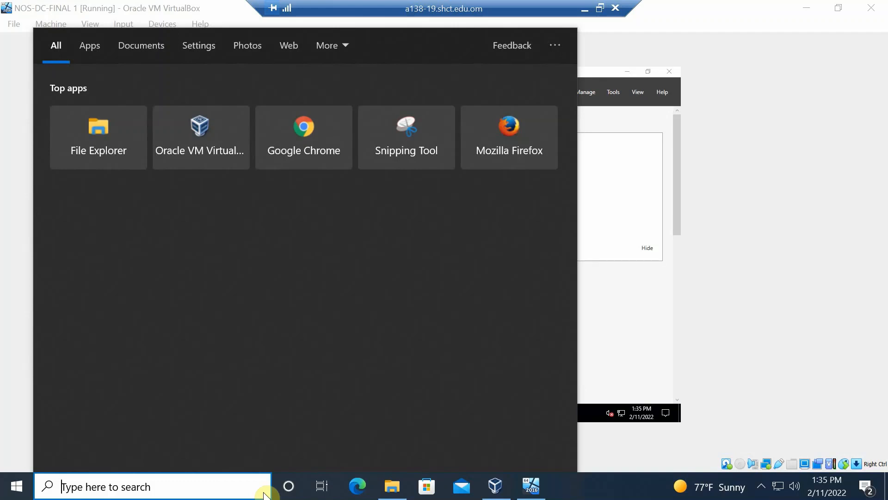
{"action": "left_click", "coordinate": [678, 214]}
{"action": "left_click_drag", "start_coordinate": [678, 215], "coordinate": [668, 408]}
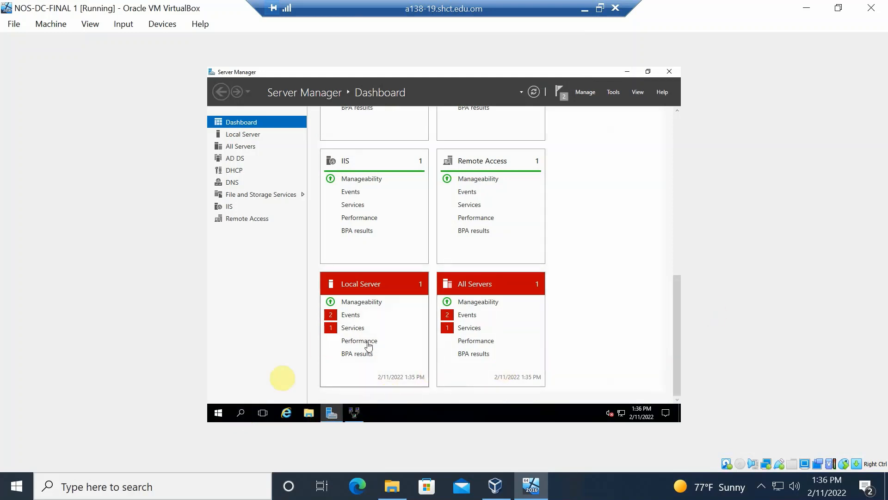
{"action": "left_click", "coordinate": [241, 415]}
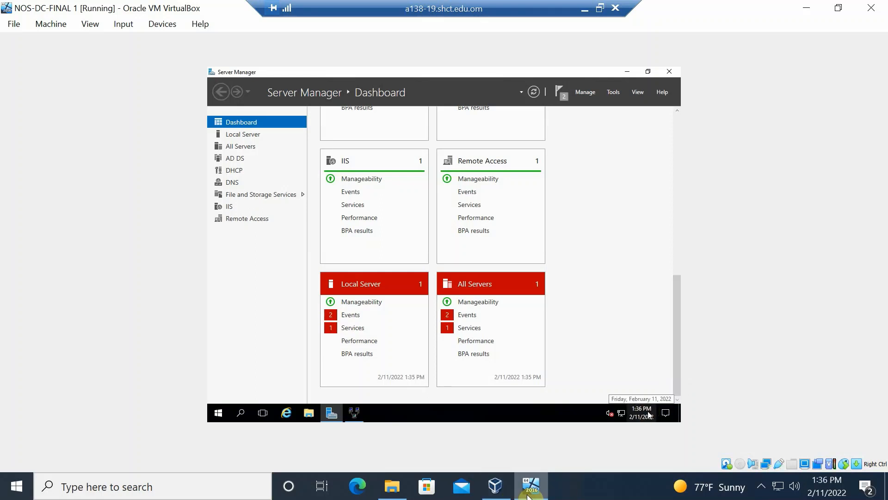
{"action": "mouse_move", "coordinate": [529, 495]}
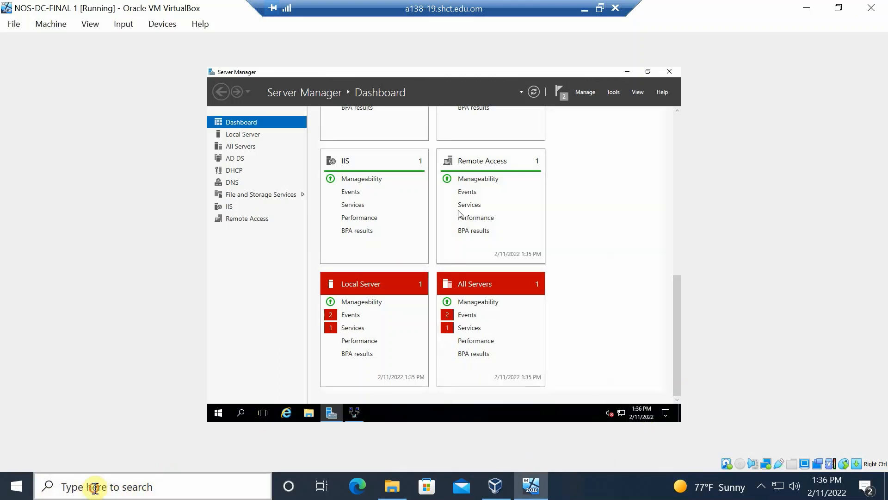
Run ipconfig /all in a Command Prompt on the host computer and examine the network adapters' IP and DNS settings
{"action": "left_click", "coordinate": [95, 487]}
{"action": "type", "text": "cmd"}
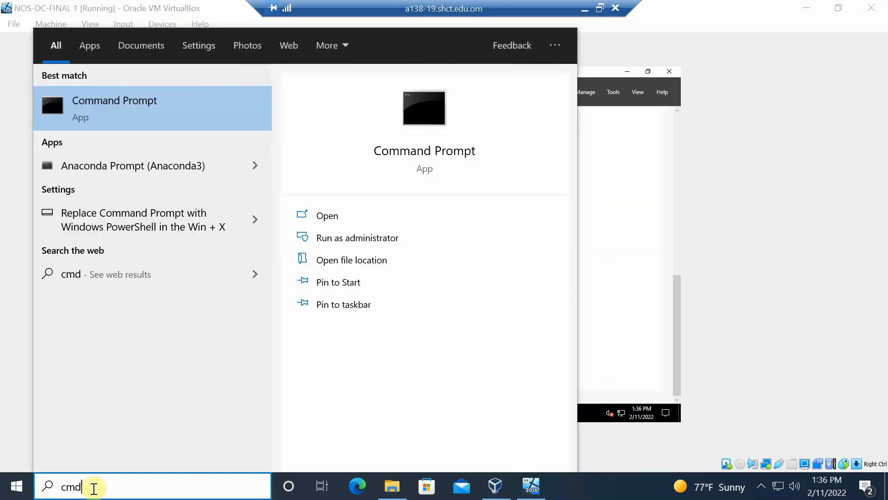
{"action": "key", "text": "Return"}
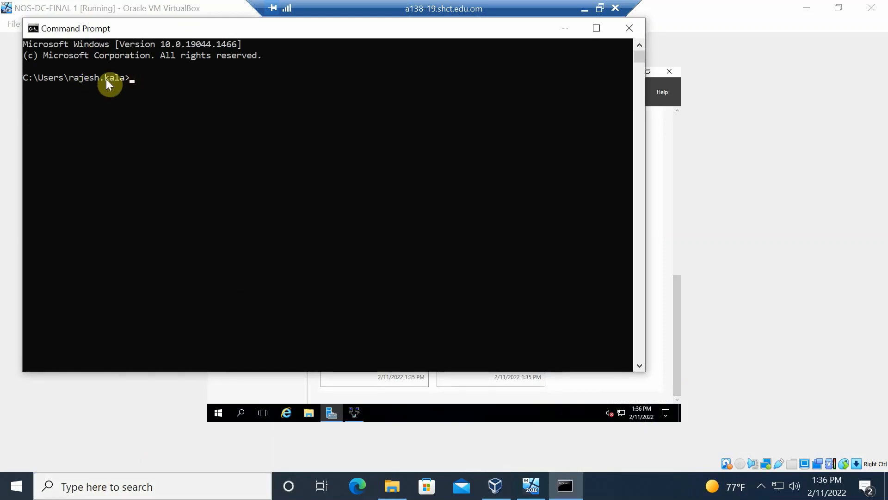
{"action": "type", "text": "ipconfig /all"}
{"action": "key", "text": "Return"}
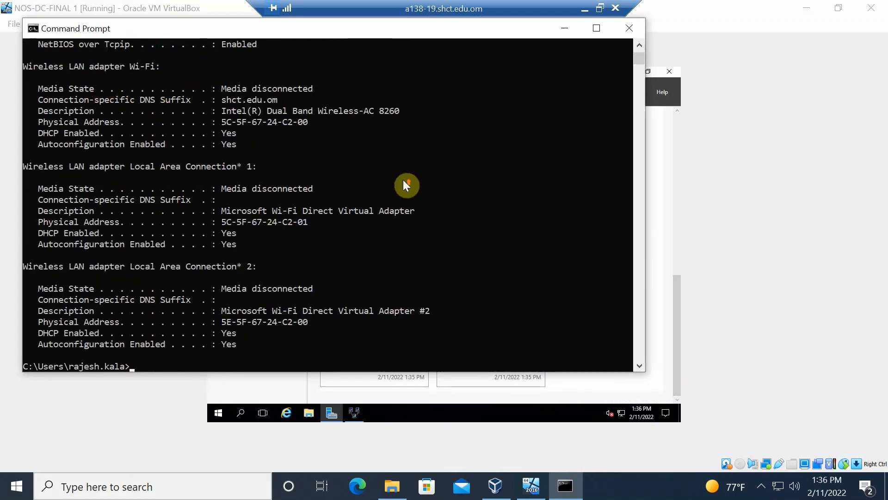
{"action": "scroll", "coordinate": [403, 184], "scroll_direction": "up", "scroll_amount": 2}
{"action": "scroll", "coordinate": [405, 183], "scroll_direction": "up", "scroll_amount": 9}
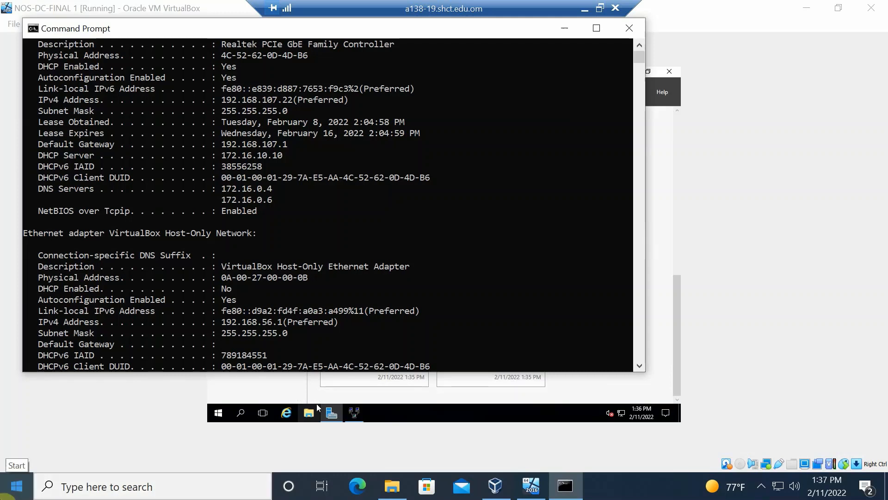
{"action": "left_click", "coordinate": [566, 28]}
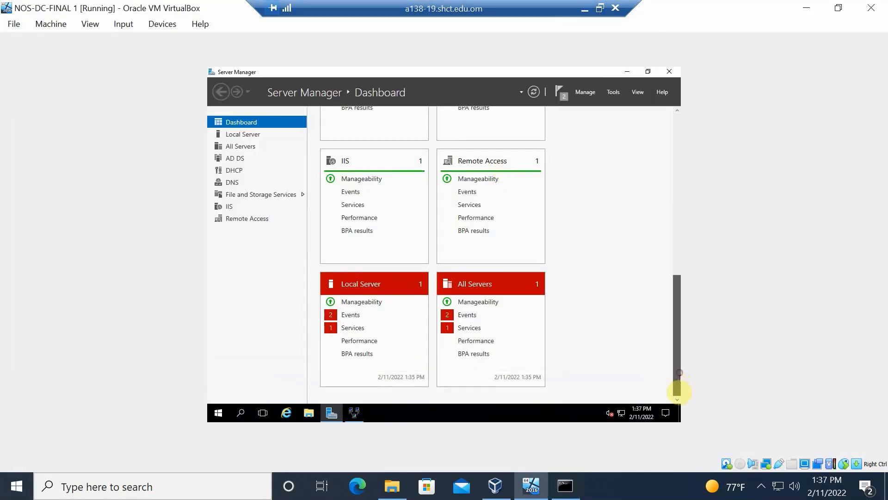
Show the Local Server properties in Server Manager and refresh them
{"action": "left_click_drag", "start_coordinate": [678, 391], "coordinate": [703, 196]}
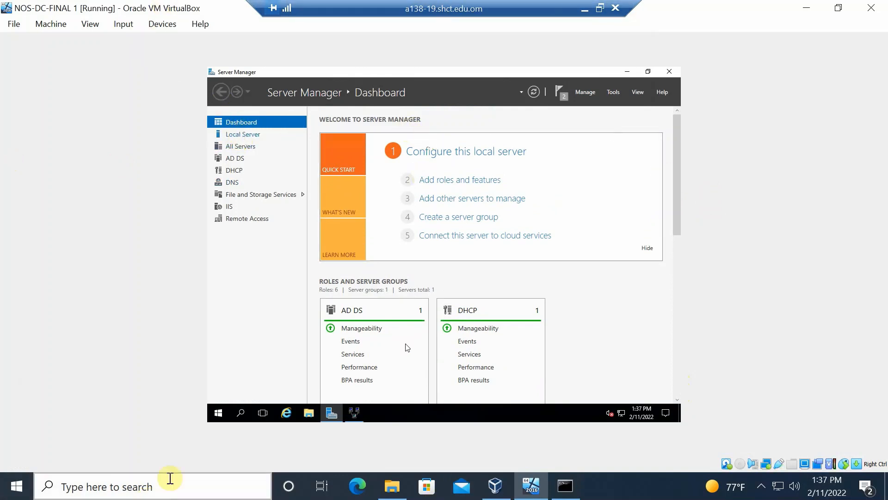
{"action": "left_click", "coordinate": [252, 133]}
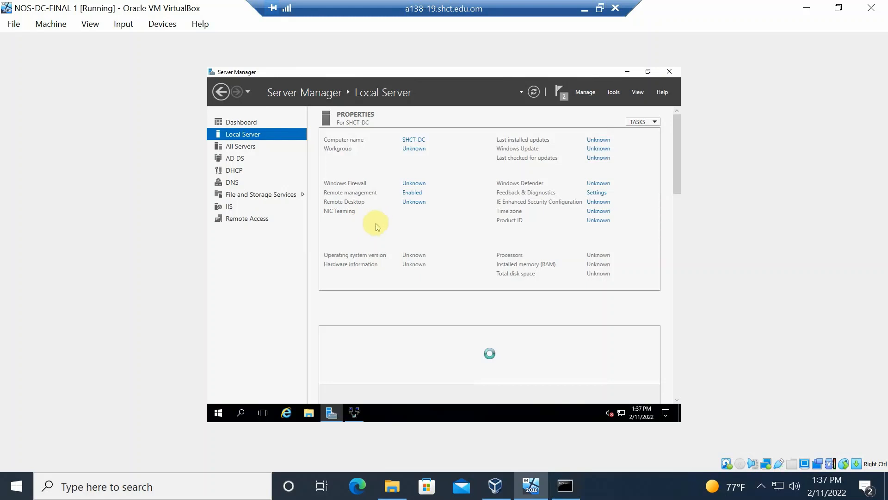
{"action": "left_click", "coordinate": [528, 94]}
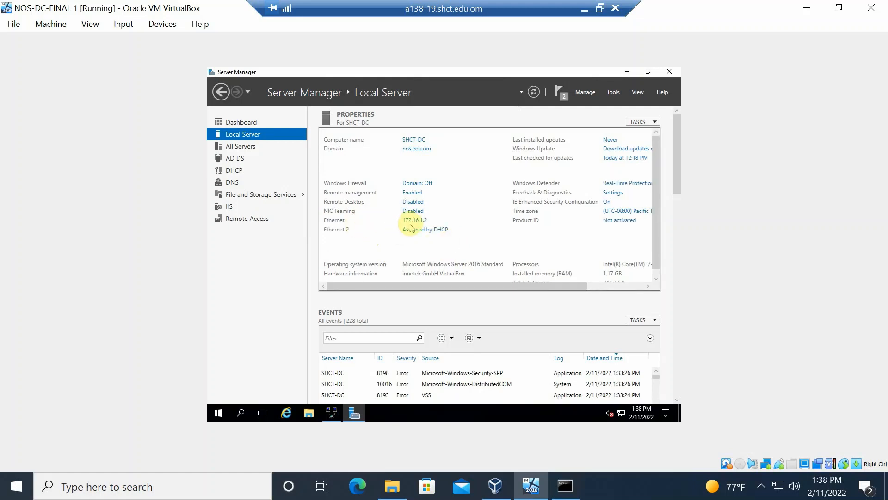
Open the Internet Protocol Version 4 (TCP/IPv4) properties of the Ethernet adapter from the Local Server network settings
{"action": "left_click", "coordinate": [414, 220]}
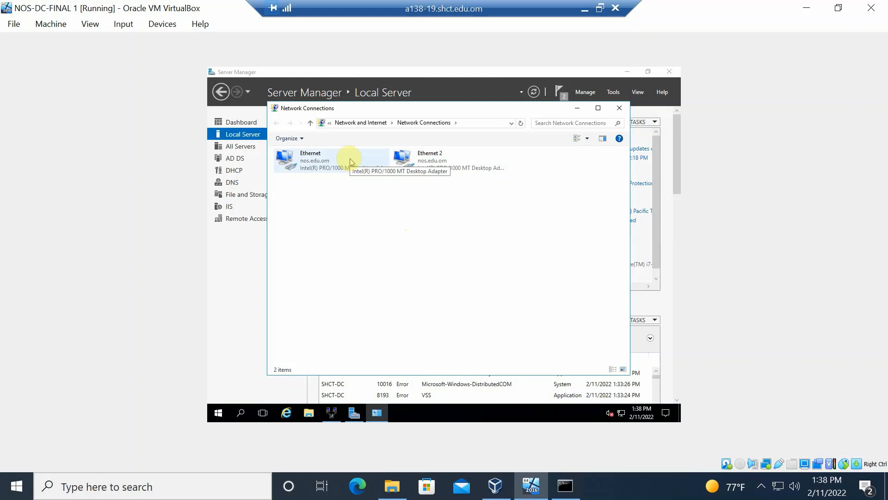
{"action": "double_click", "coordinate": [350, 161]}
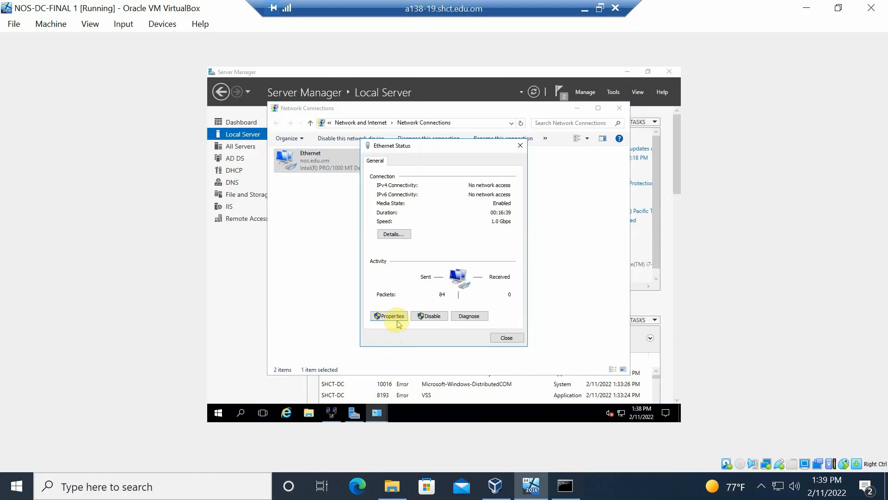
{"action": "left_click", "coordinate": [394, 317]}
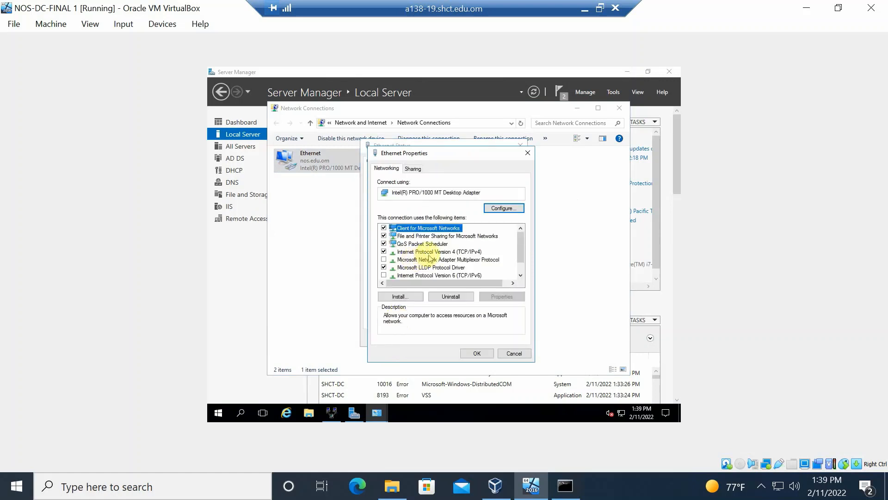
{"action": "double_click", "coordinate": [429, 252]}
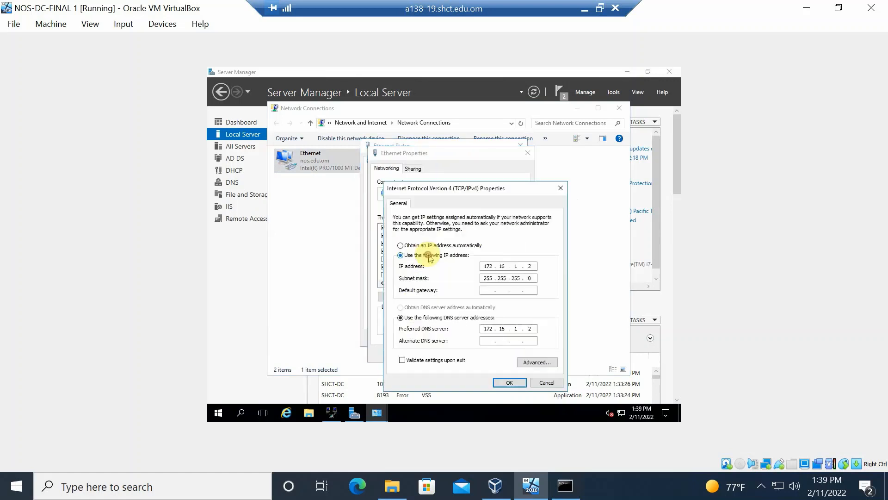
Set the Ethernet adapter's preferred DNS server to 172.16.0.4, accept the settings and close Network Connections
{"action": "double_click", "coordinate": [515, 329]}
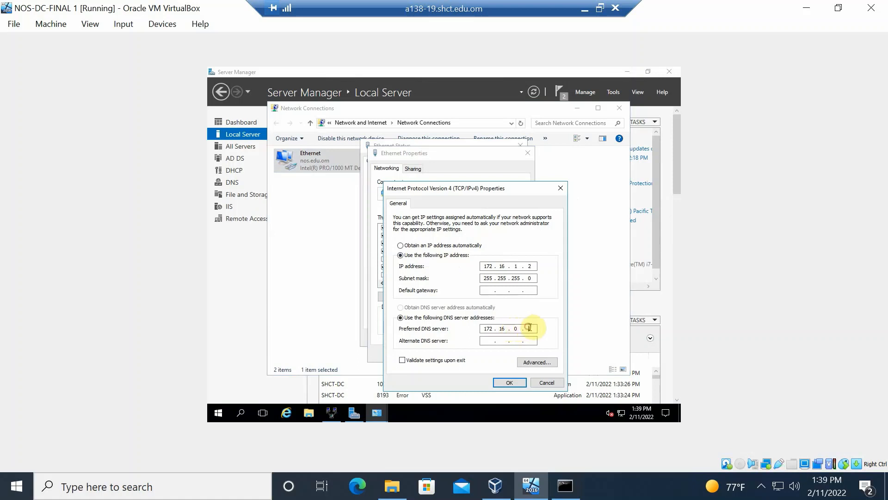
{"action": "double_click", "coordinate": [537, 329]}
{"action": "type", "text": "4"}
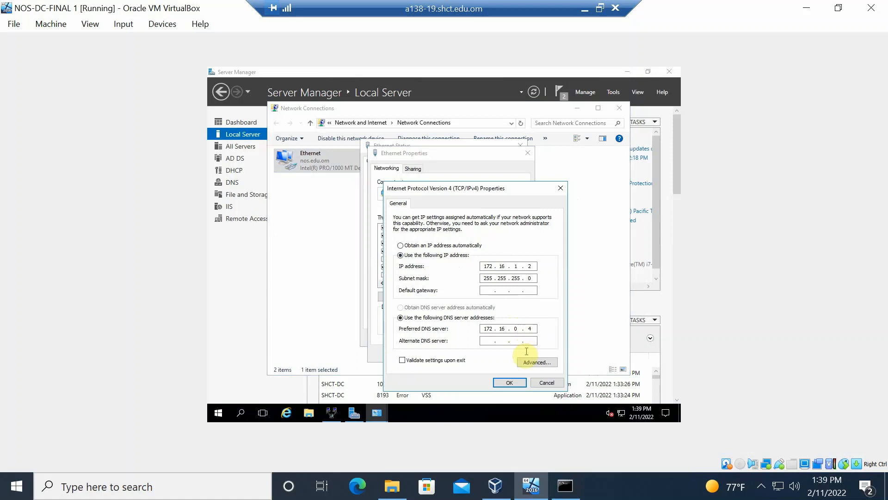
{"action": "left_click", "coordinate": [508, 384]}
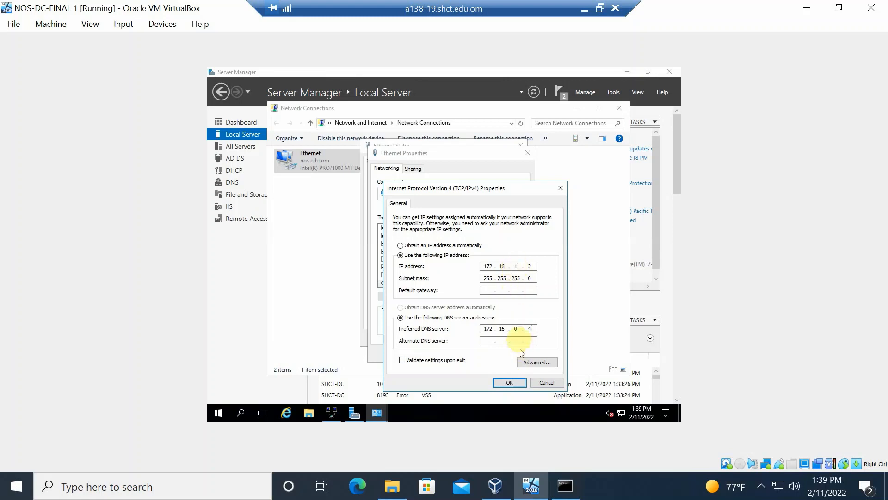
{"action": "left_click", "coordinate": [513, 383]}
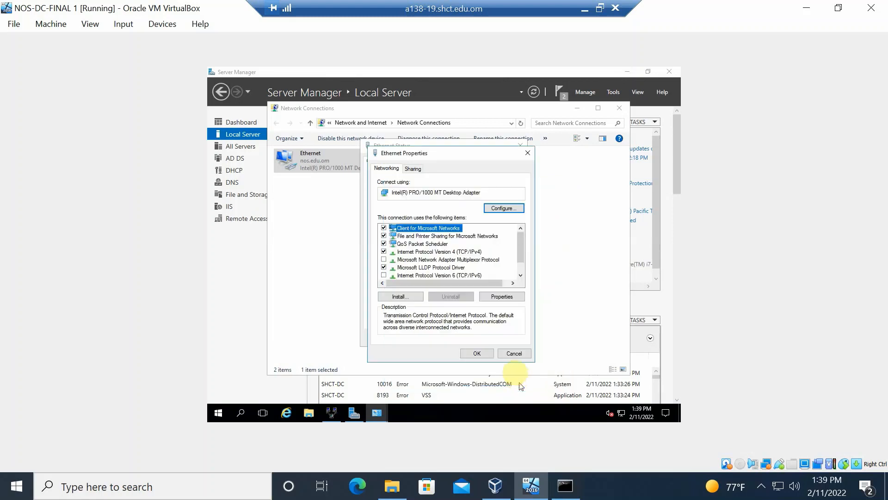
{"action": "left_click", "coordinate": [477, 353]}
{"action": "left_click", "coordinate": [496, 342]}
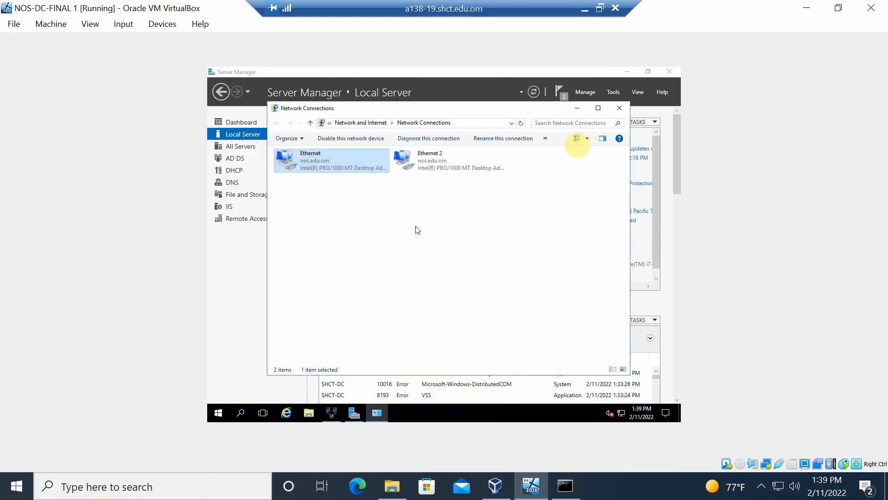
{"action": "left_click", "coordinate": [620, 109]}
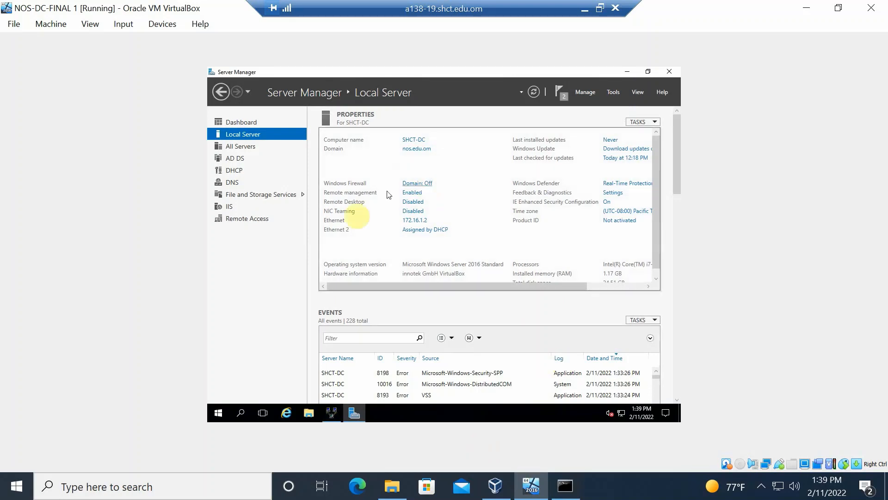
Open Internet Explorer in the server virtual machine and accept the recommended security, privacy, and compatibility settings
{"action": "left_click", "coordinate": [335, 411]}
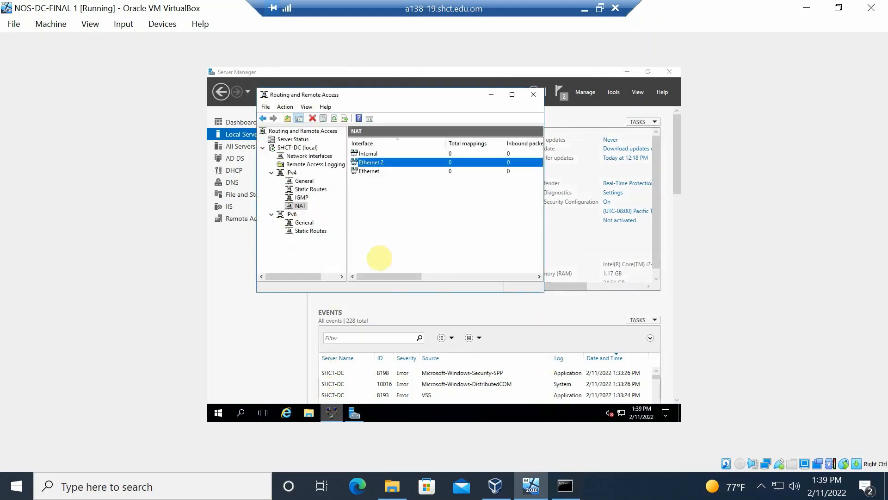
{"action": "left_click", "coordinate": [287, 416]}
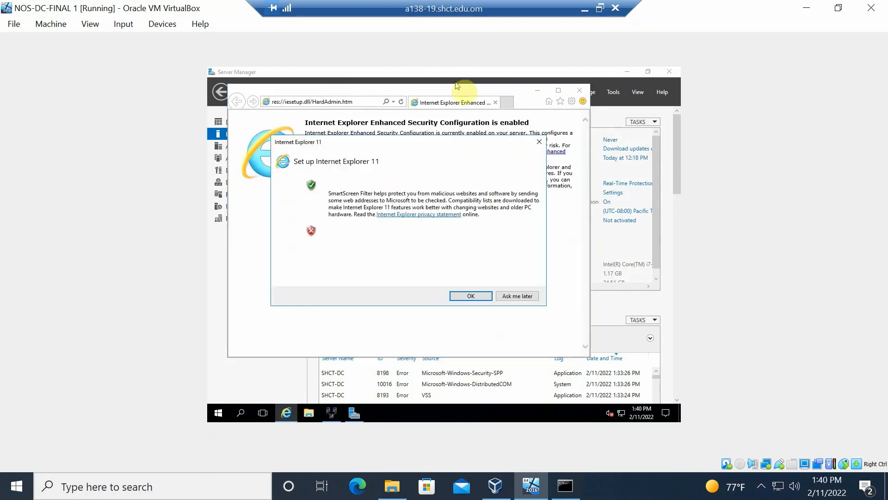
{"action": "left_click", "coordinate": [402, 231]}
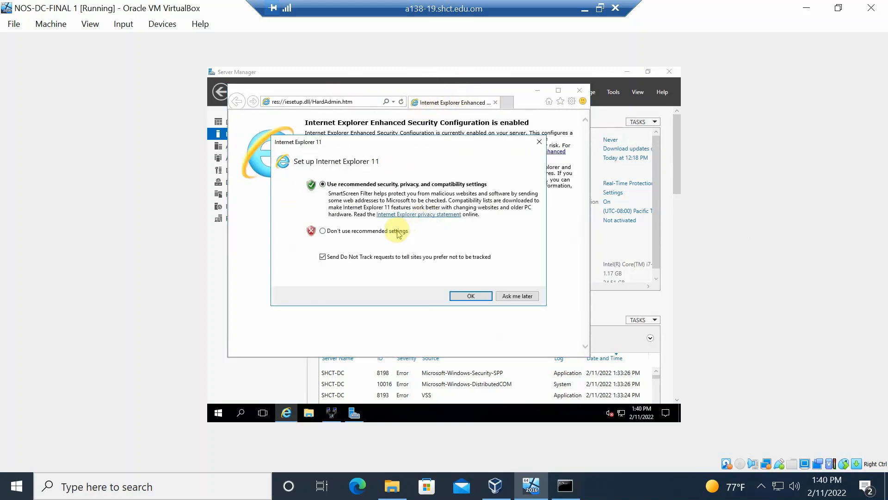
{"action": "left_click", "coordinate": [471, 296]}
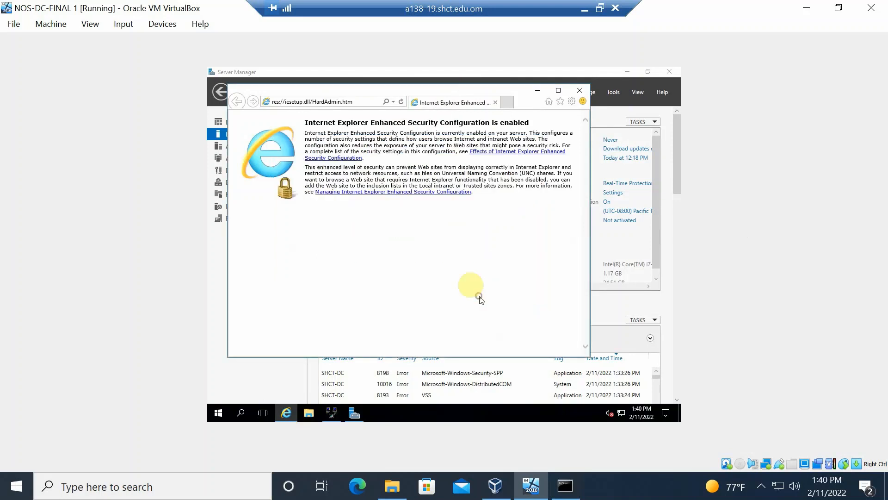
Browse to google.com to test Internet access, accepting the security alert and dismissing the blocked-content prompts
{"action": "left_click", "coordinate": [360, 102]}
{"action": "type", "text": "goo"}
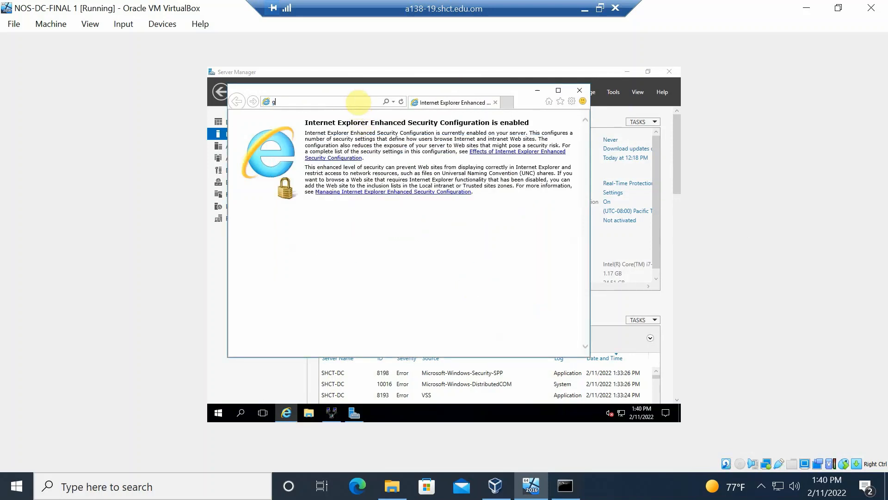
{"action": "type", "text": "gle"}
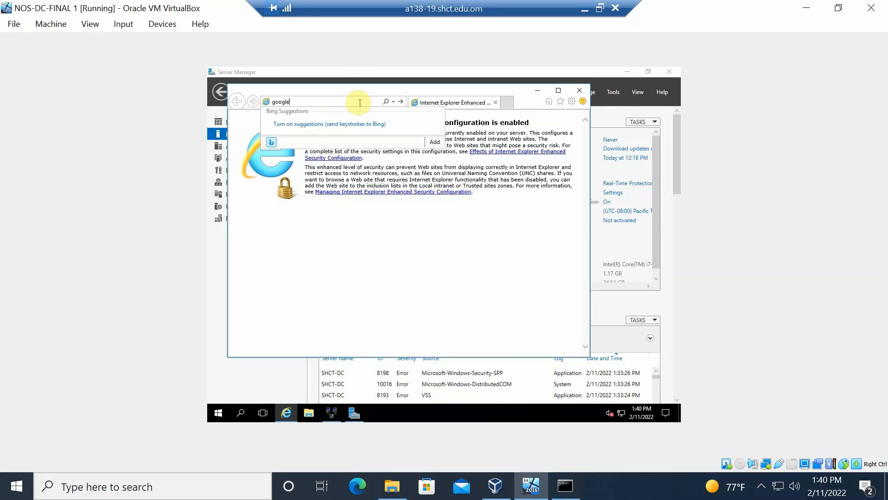
{"action": "type", "text": ".com"}
{"action": "key", "text": "Return"}
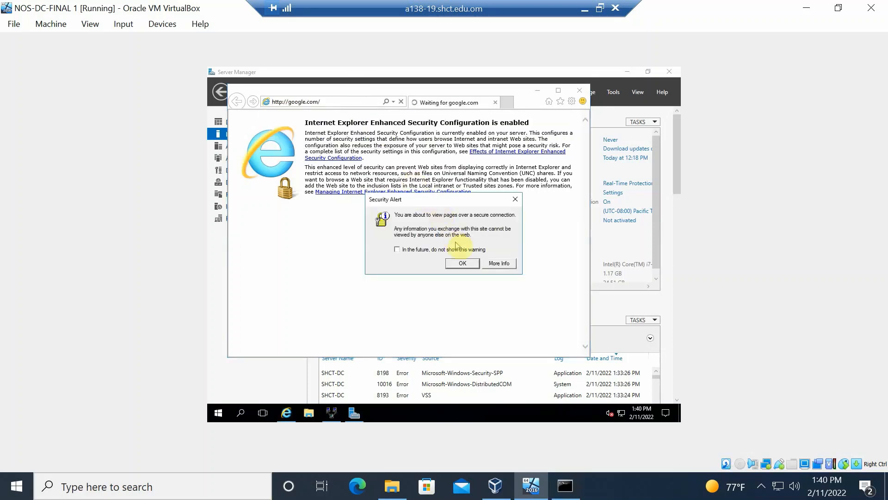
{"action": "left_click", "coordinate": [463, 263]}
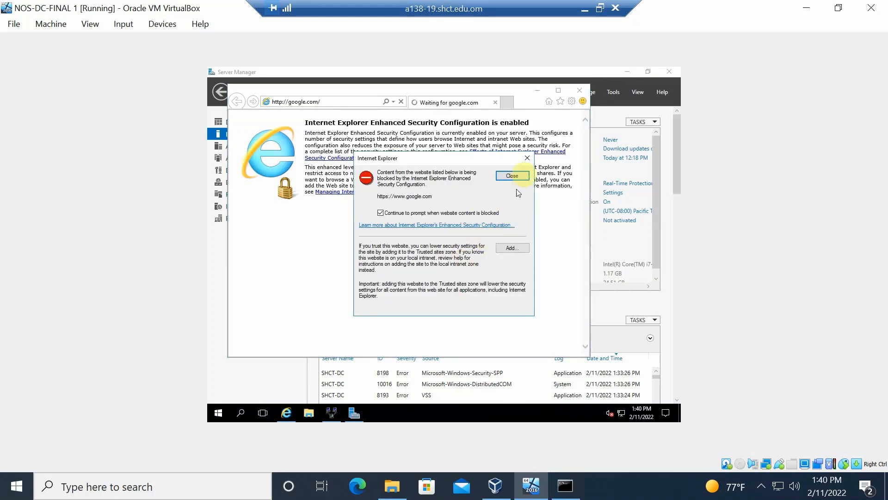
{"action": "left_click", "coordinate": [522, 176]}
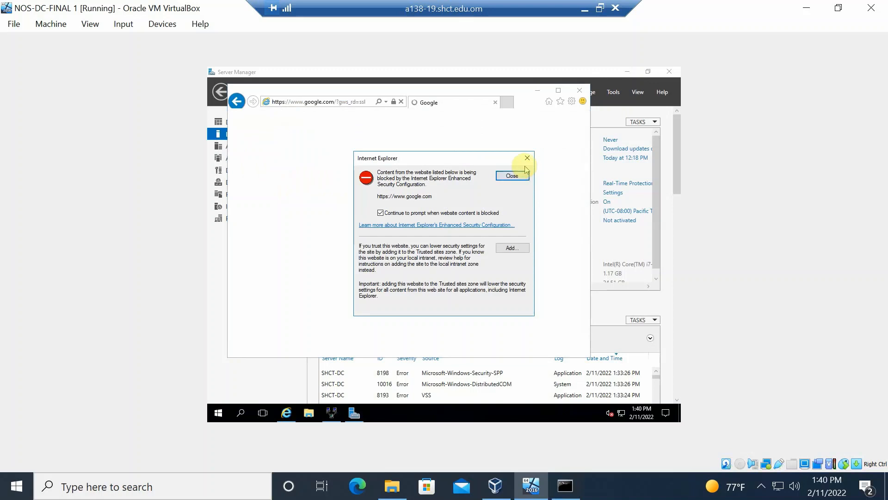
{"action": "left_click", "coordinate": [521, 176]}
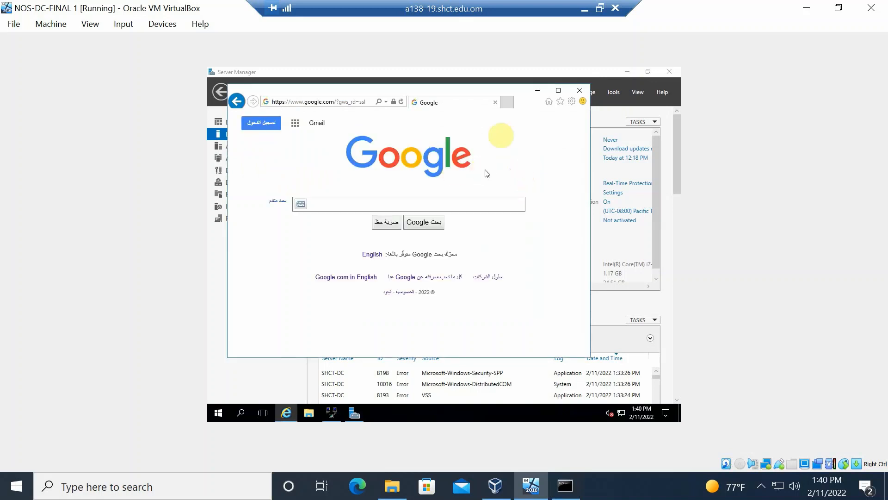
Minimize Internet Explorer and Server Manager, and move the Routing and Remote Access window lower on the desktop
{"action": "left_click", "coordinate": [537, 91]}
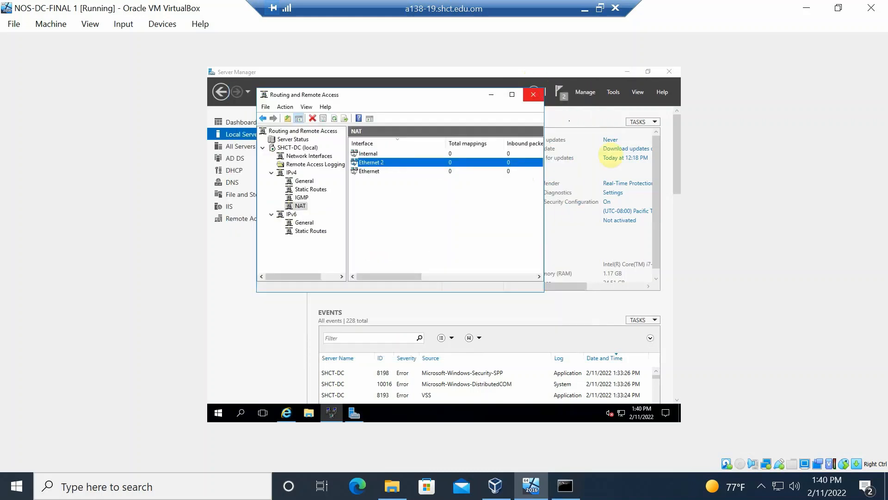
{"action": "left_click", "coordinate": [676, 185]}
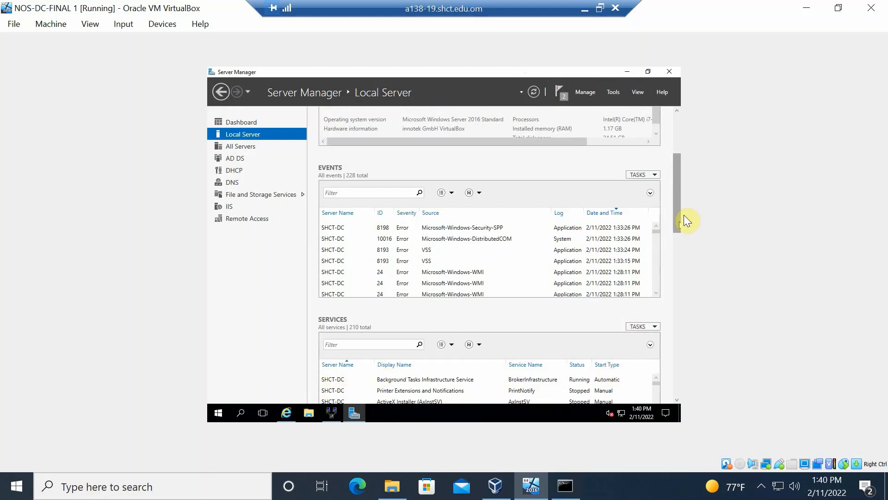
{"action": "left_click_drag", "start_coordinate": [678, 216], "coordinate": [639, 91]}
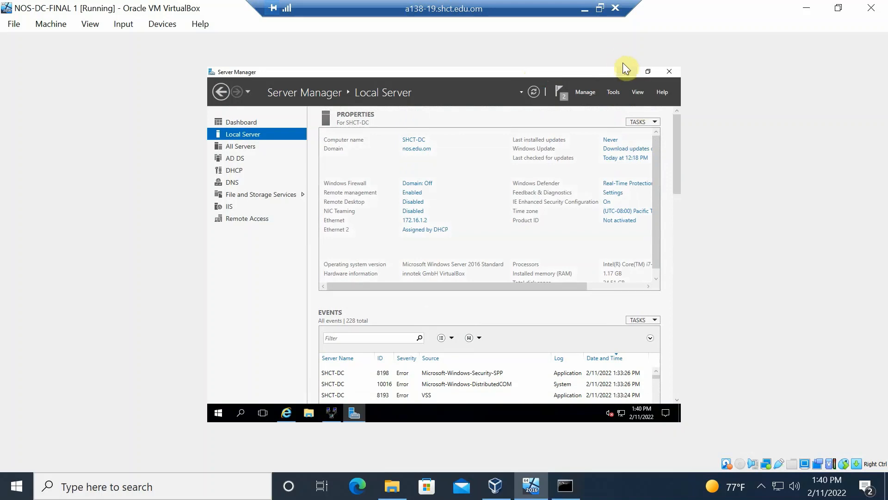
{"action": "left_click", "coordinate": [625, 71]}
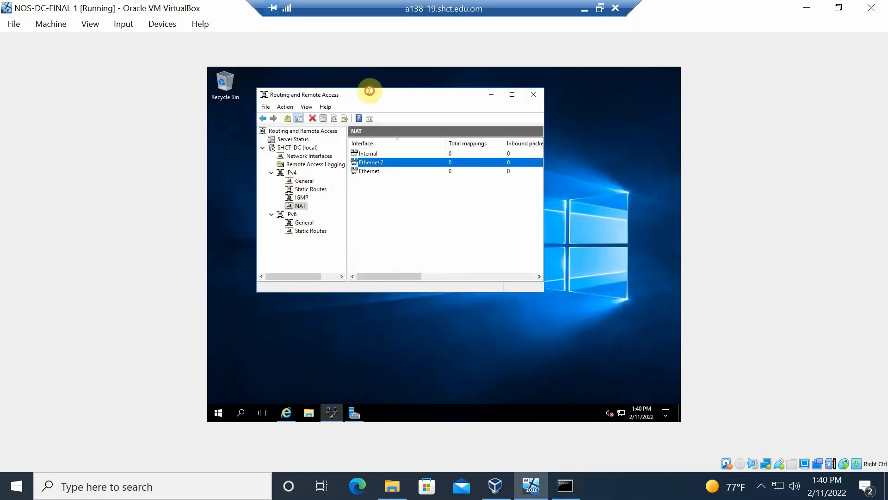
{"action": "left_click_drag", "start_coordinate": [369, 92], "coordinate": [452, 111]}
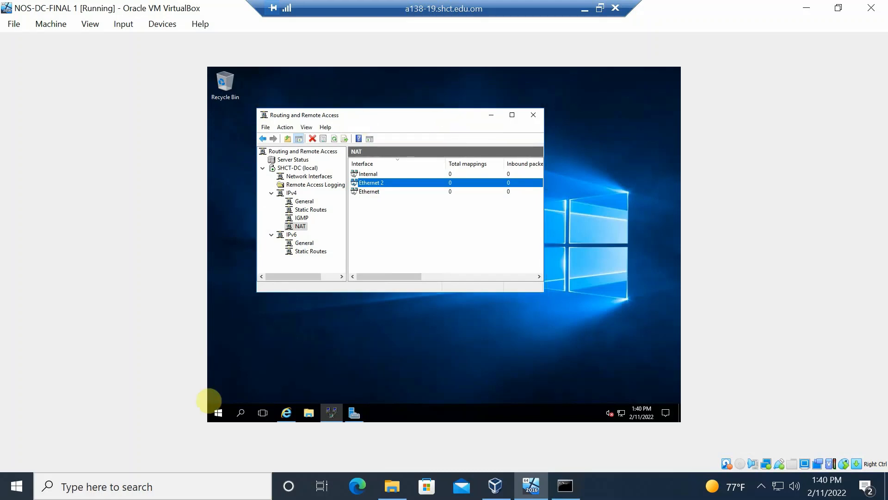
{"action": "left_click", "coordinate": [218, 411]}
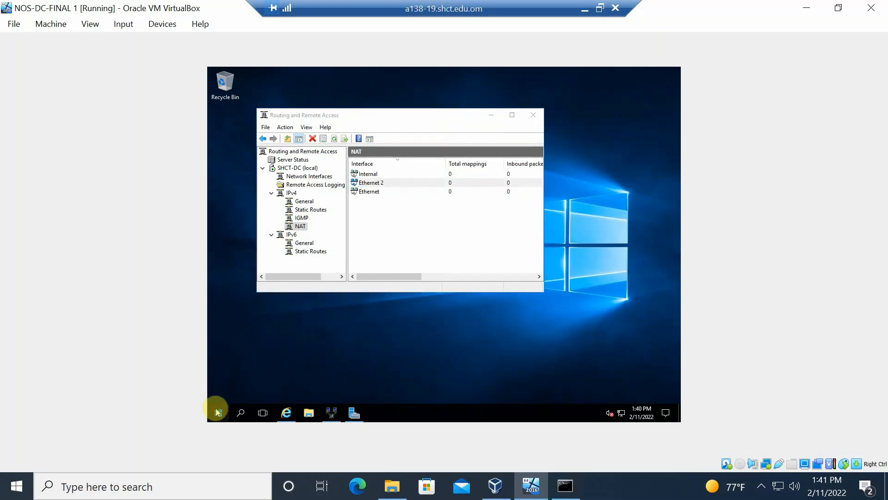
Show the NAT session mappings of the Ethernet 2 interface and examine the remote addresses, remote ports and idle times
{"action": "left_click", "coordinate": [374, 186]}
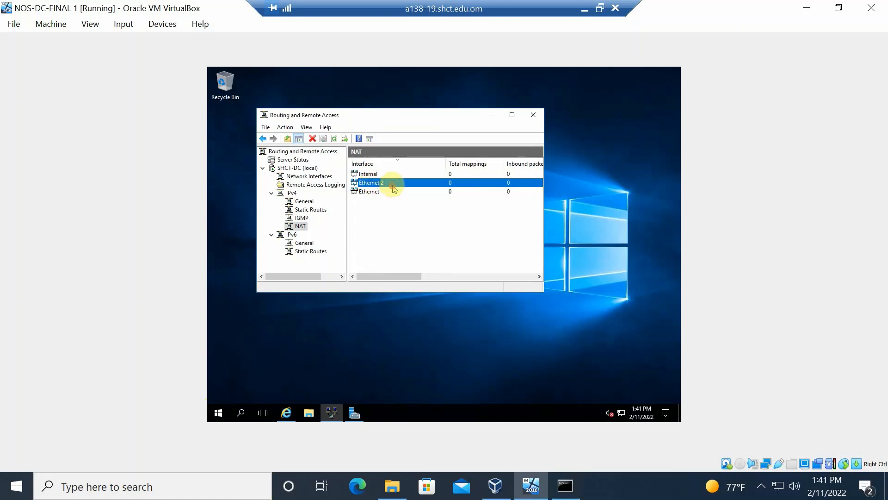
{"action": "double_click", "coordinate": [392, 185]}
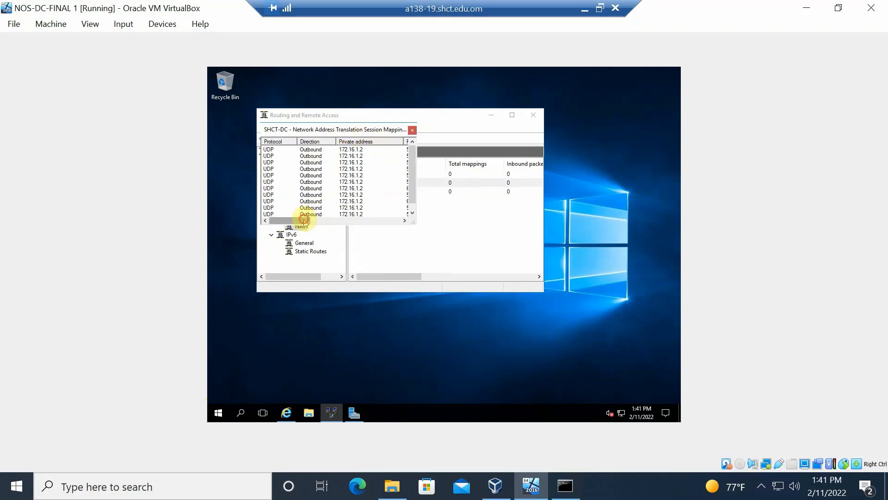
{"action": "mouse_move", "coordinate": [309, 222]}
{"action": "left_mouse_down"}
{"action": "mouse_move", "coordinate": [430, 240]}
{"action": "mouse_move", "coordinate": [305, 224]}
{"action": "left_mouse_up"}
{"action": "left_click_drag", "start_coordinate": [314, 223], "coordinate": [374, 225]}
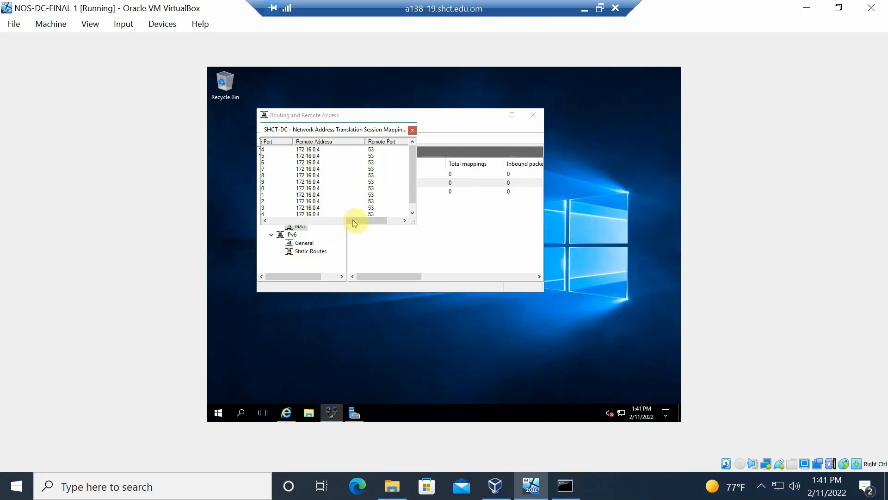
{"action": "left_click_drag", "start_coordinate": [359, 224], "coordinate": [386, 223]}
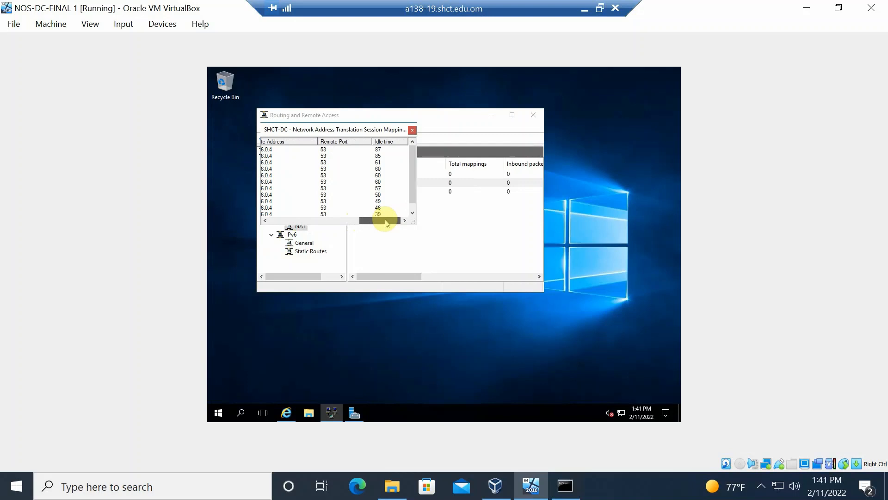
{"action": "left_click", "coordinate": [412, 130]}
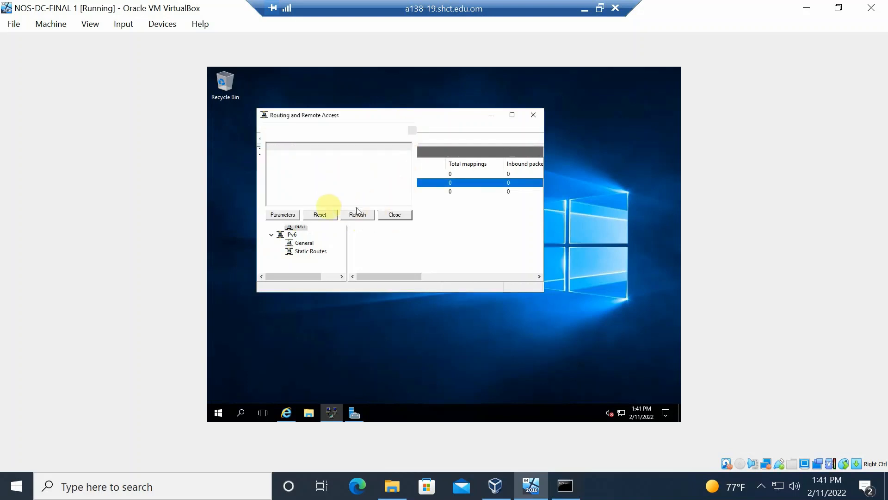
{"action": "left_click", "coordinate": [387, 219]}
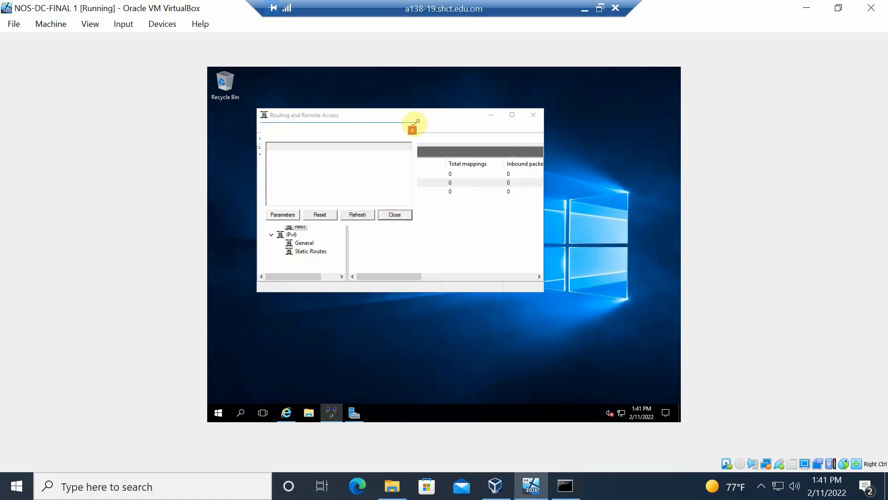
{"action": "left_click", "coordinate": [412, 130]}
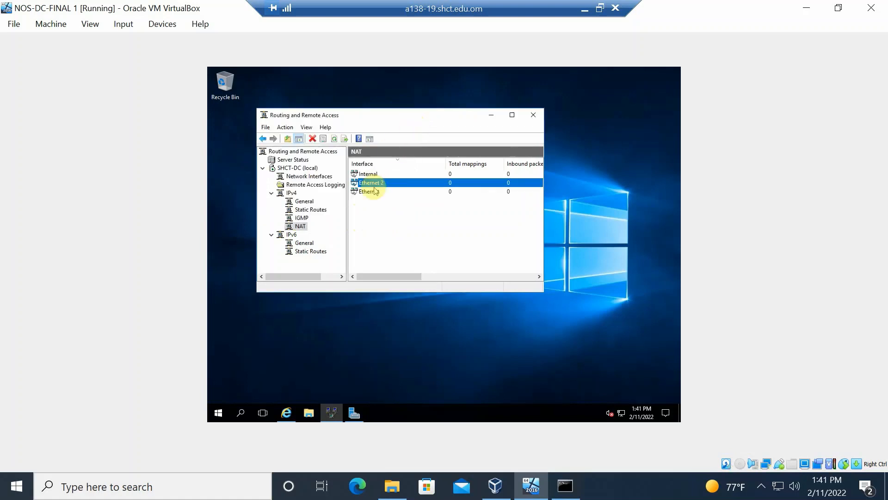
Reopen the Ethernet 2 mappings, compare the private and public addresses and ports, and close the table
{"action": "right_click", "coordinate": [377, 186]}
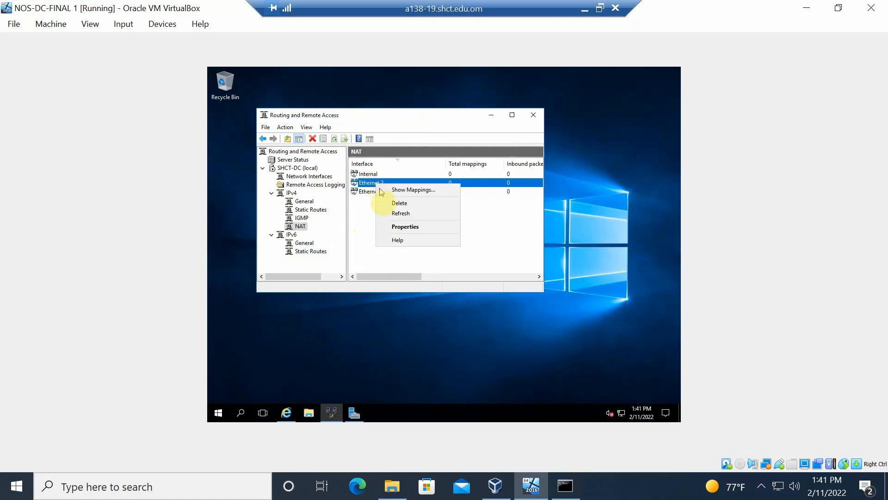
{"action": "left_click", "coordinate": [398, 190]}
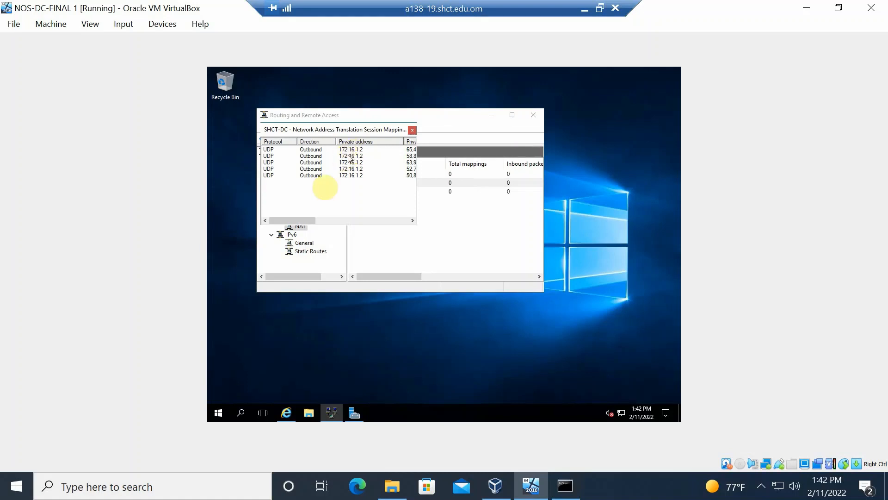
{"action": "left_click", "coordinate": [310, 221]}
{"action": "left_click_drag", "start_coordinate": [312, 225], "coordinate": [352, 221]}
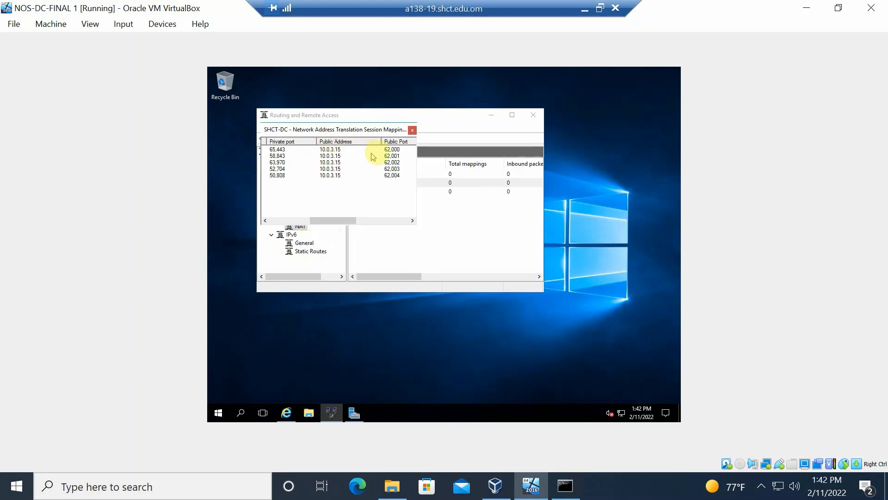
{"action": "left_click", "coordinate": [412, 130]}
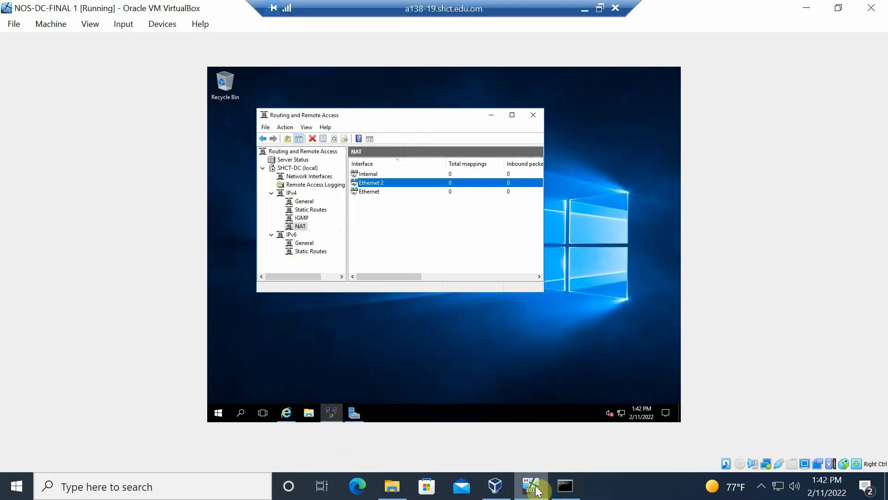
Switch to Oracle VM VirtualBox Manager and start the windows 10-Edu virtual machine
{"action": "mouse_move", "coordinate": [532, 491]}
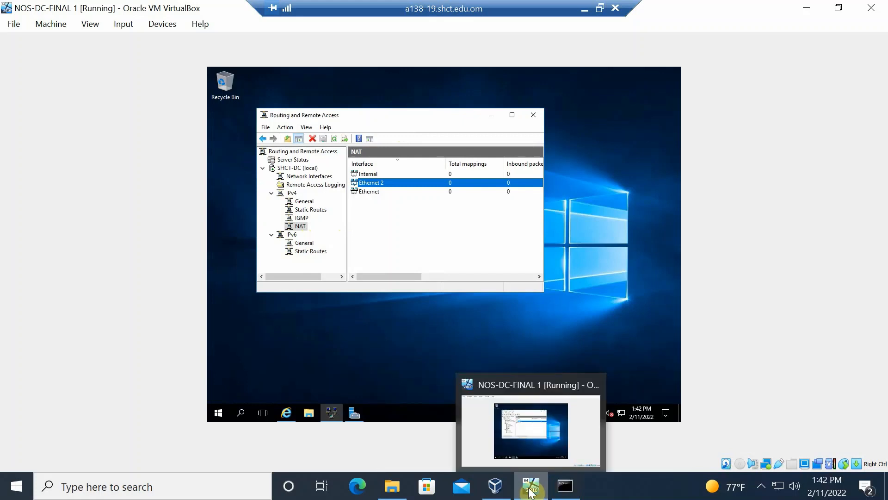
{"action": "left_click", "coordinate": [506, 492]}
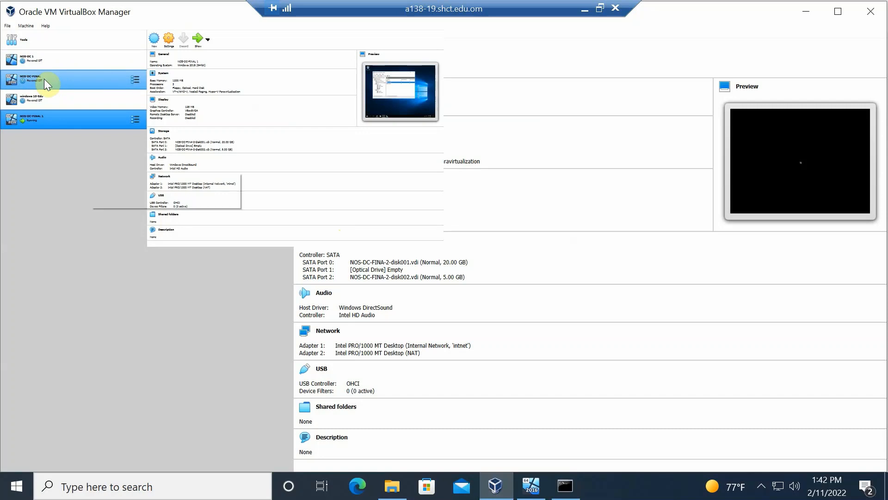
{"action": "left_click", "coordinate": [49, 99]}
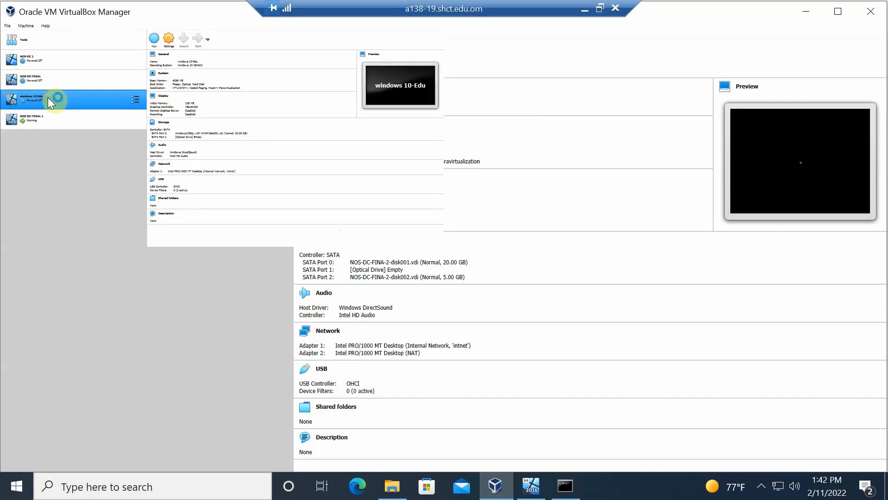
{"action": "double_click", "coordinate": [48, 98]}
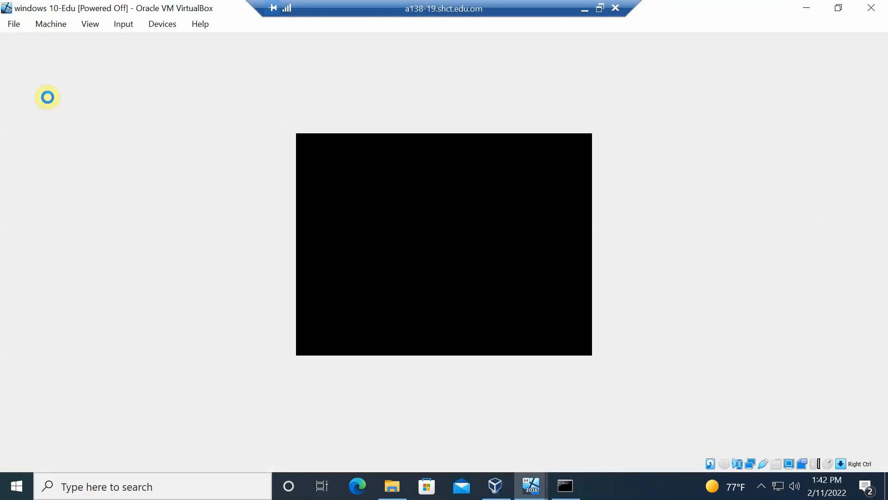